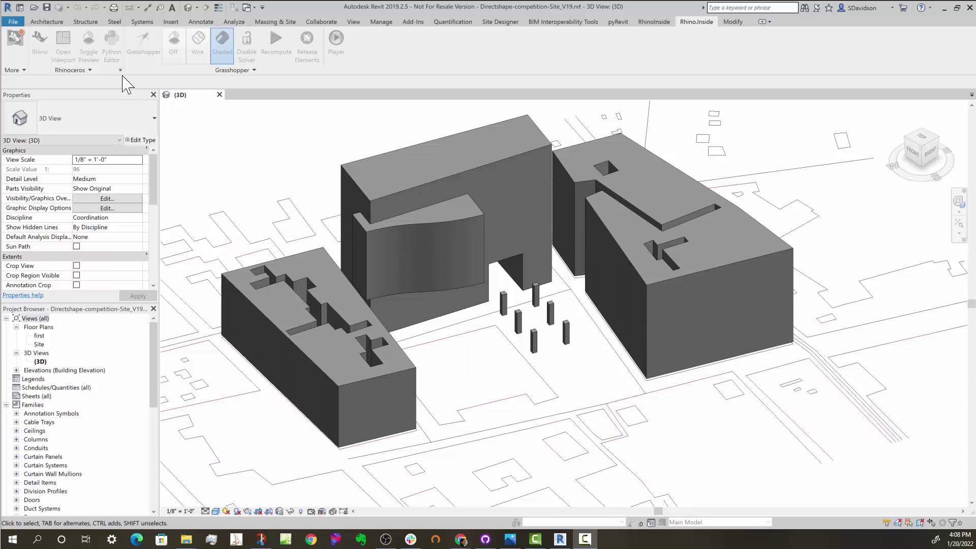
Step: Launch Rhino 7 from the Rhino.Inside ribbon tab in Revit
click(39, 43)
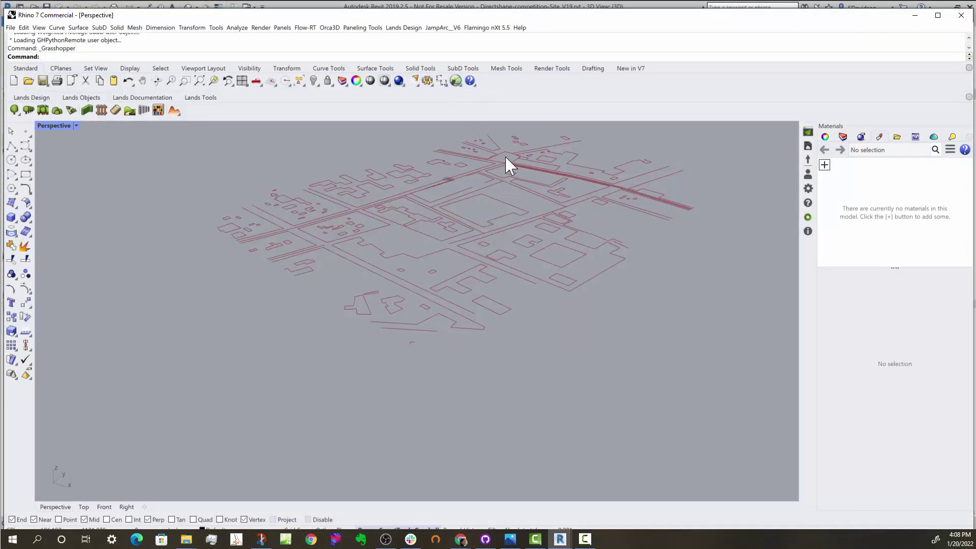
Step: Open Grasshopper with the 'Rhino to revit with location final' definition and check the site linework behind it
click(455, 81)
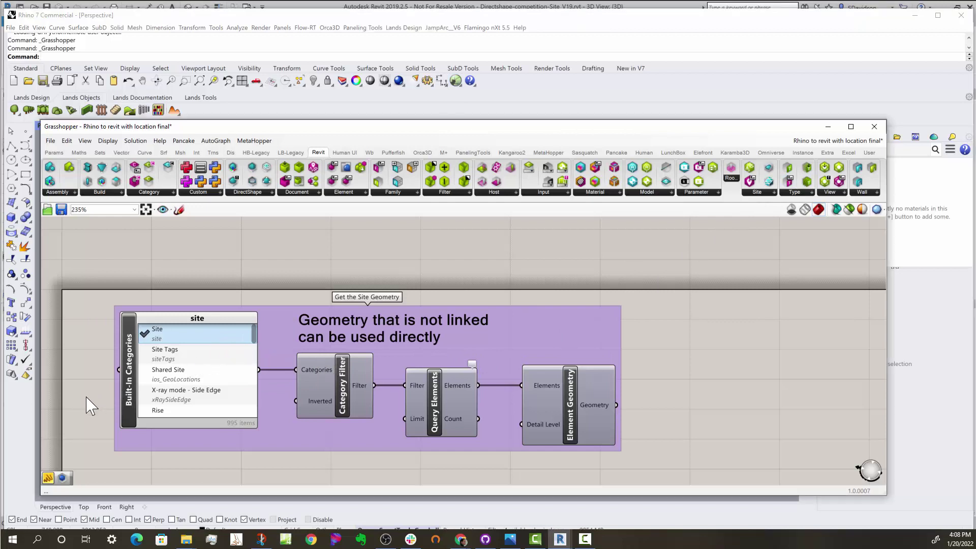
scroll(87, 402, up, 1)
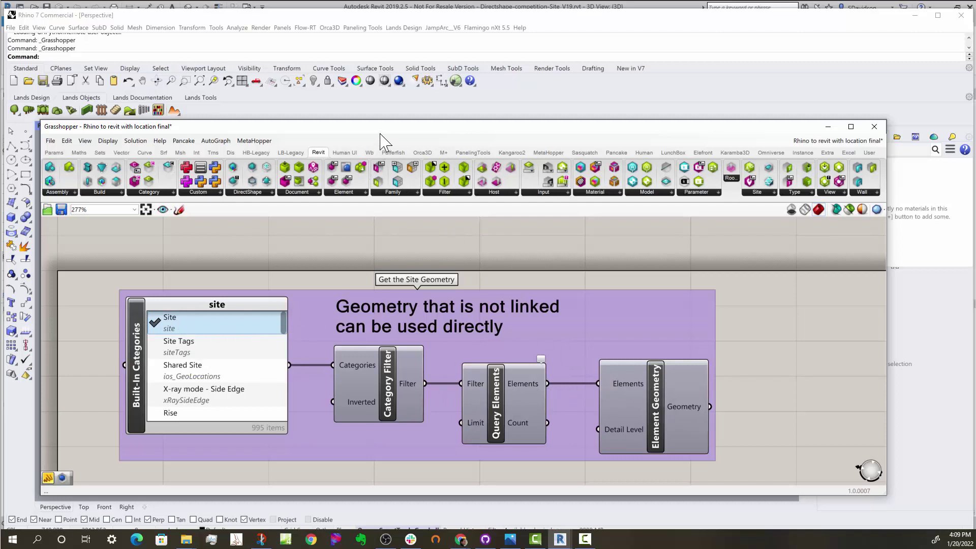
drag(388, 137, 400, 335)
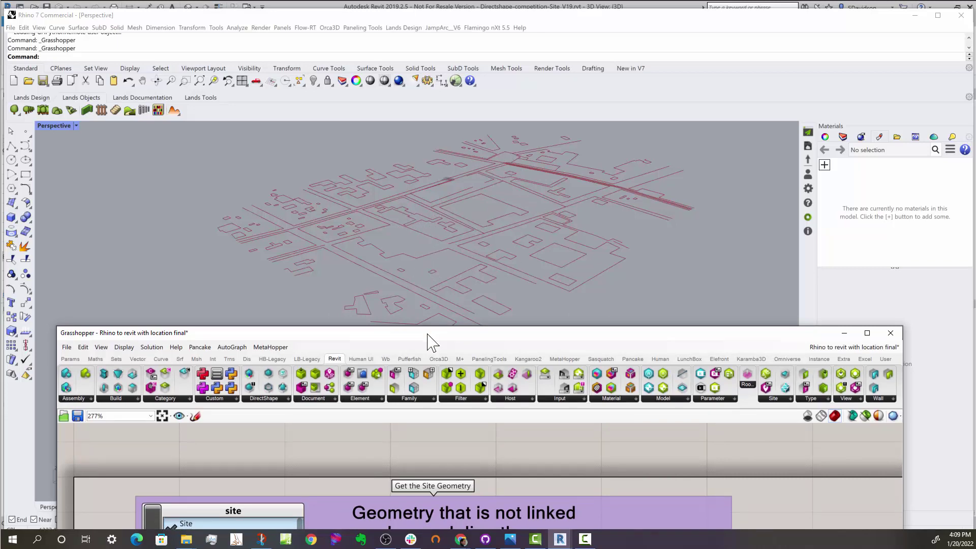
drag(427, 338, 420, 133)
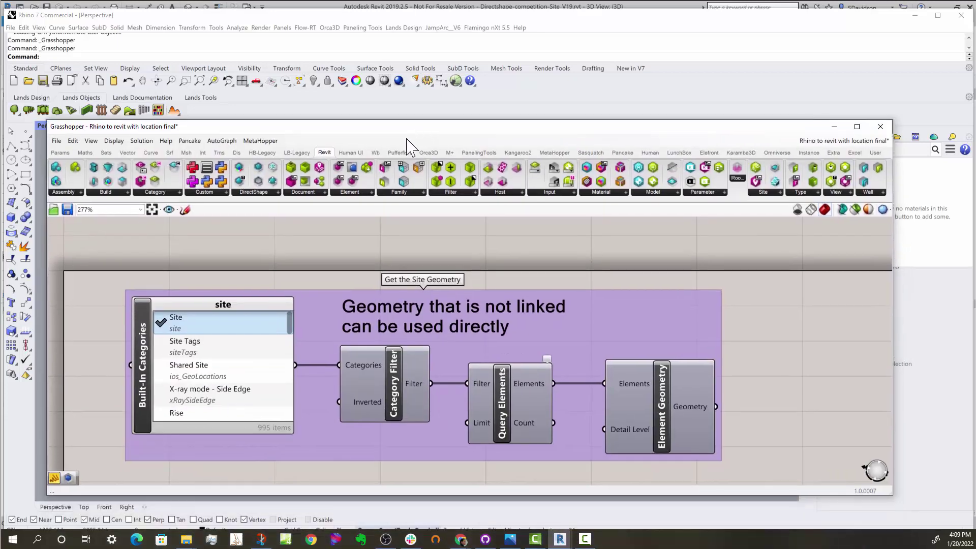
scroll(410, 250, down, 7)
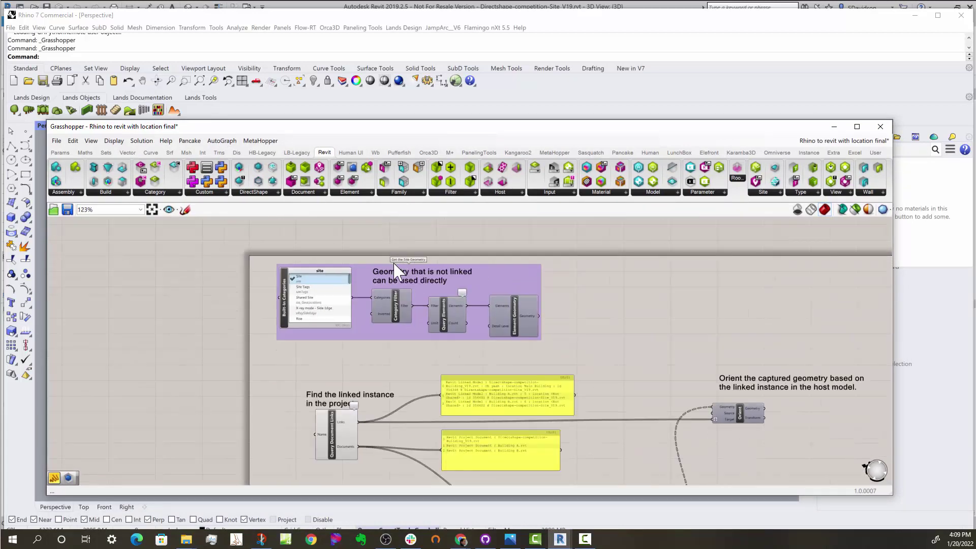
scroll(510, 435, up, 4)
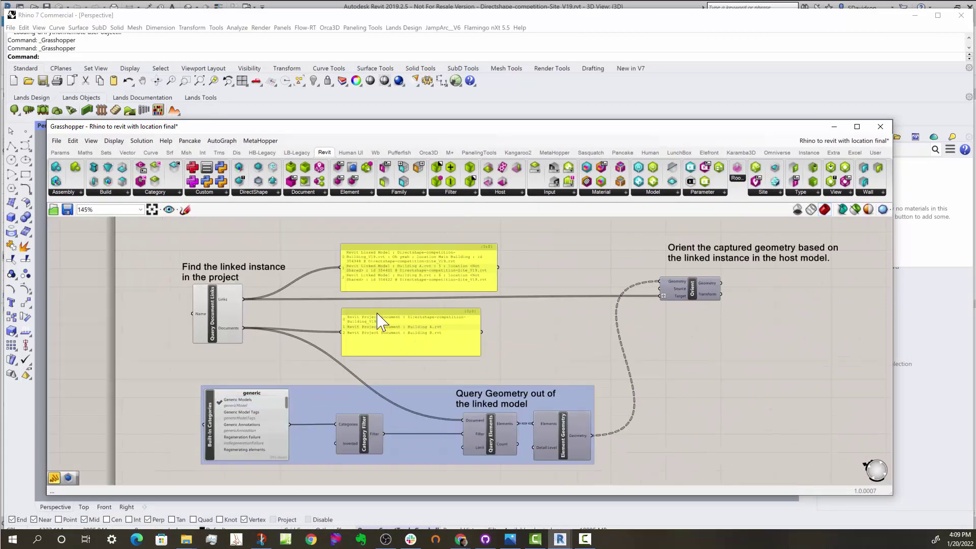
click(305, 193)
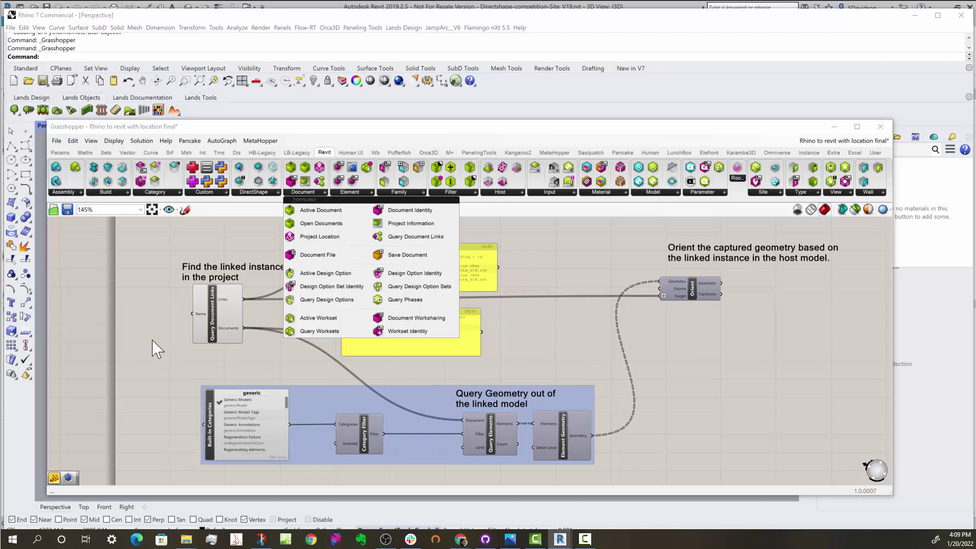
scroll(181, 319, up, 4)
scroll(189, 345, down, 2)
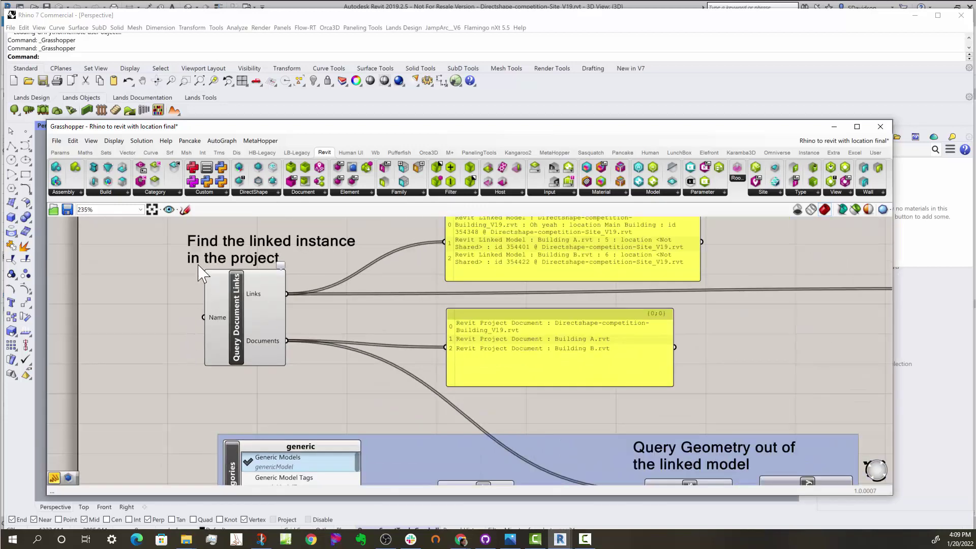
scroll(221, 279, down, 1)
scroll(236, 265, up, 1)
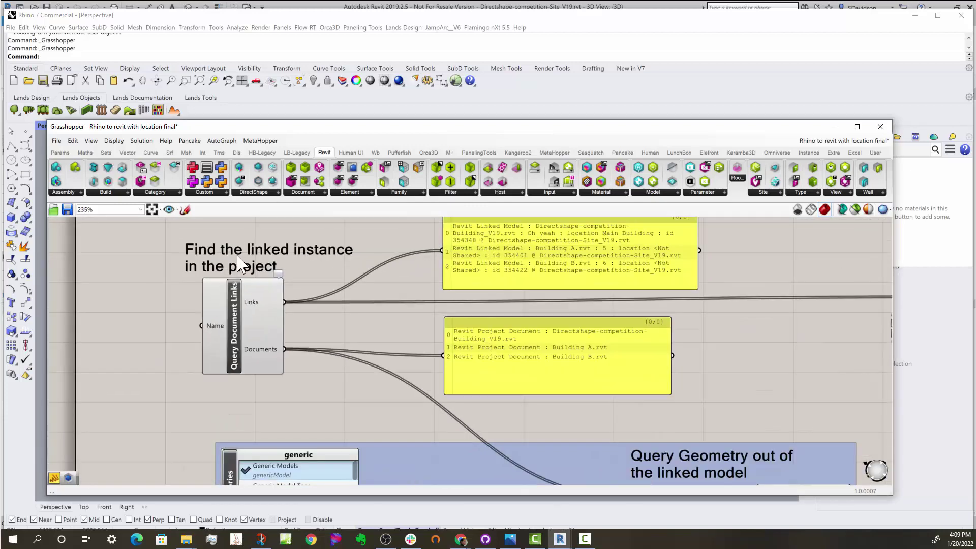
Step: Find the Element Geometry component and bring up its options menu to enable preview
mouse_move(273, 311)
scroll(127, 264, down, 2)
scroll(127, 265, down, 2)
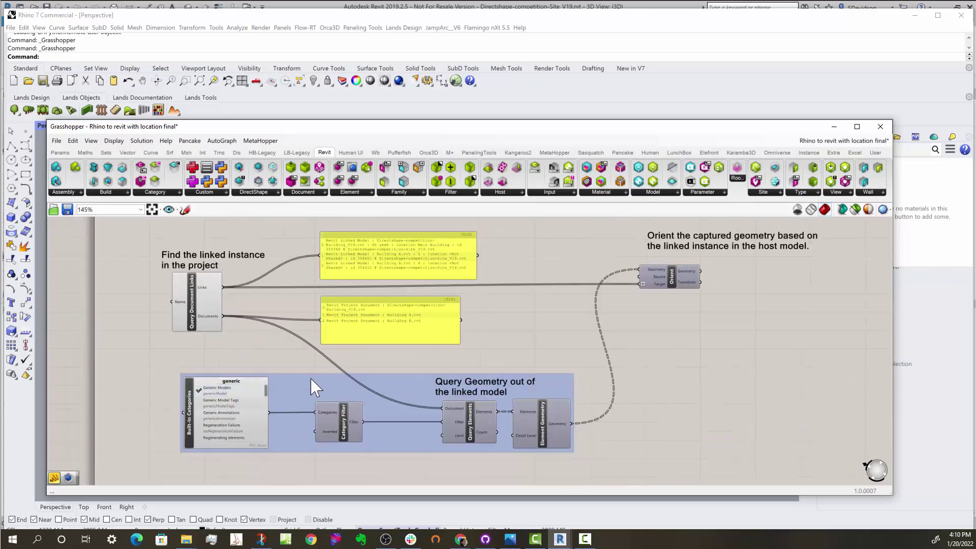
scroll(274, 412, up, 3)
scroll(392, 485, up, 1)
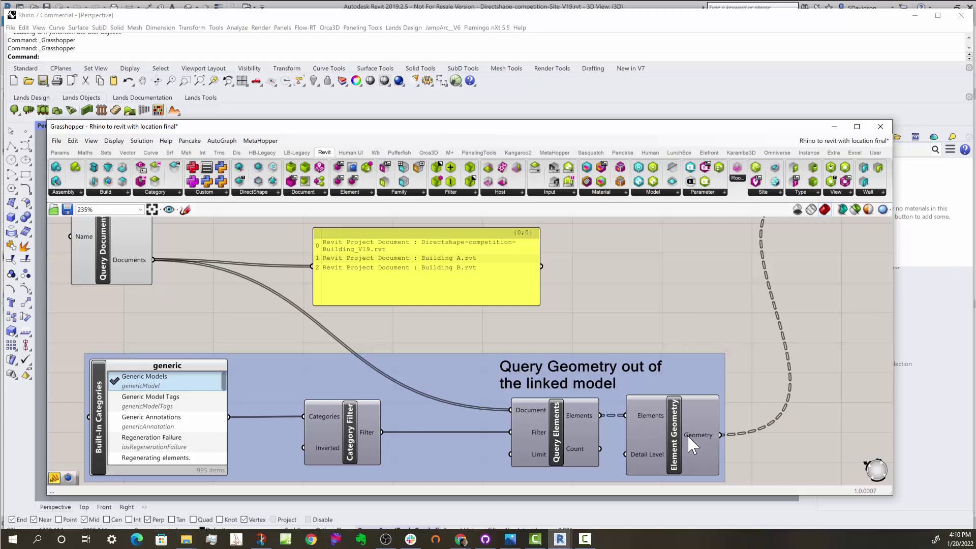
mouse_move(712, 437)
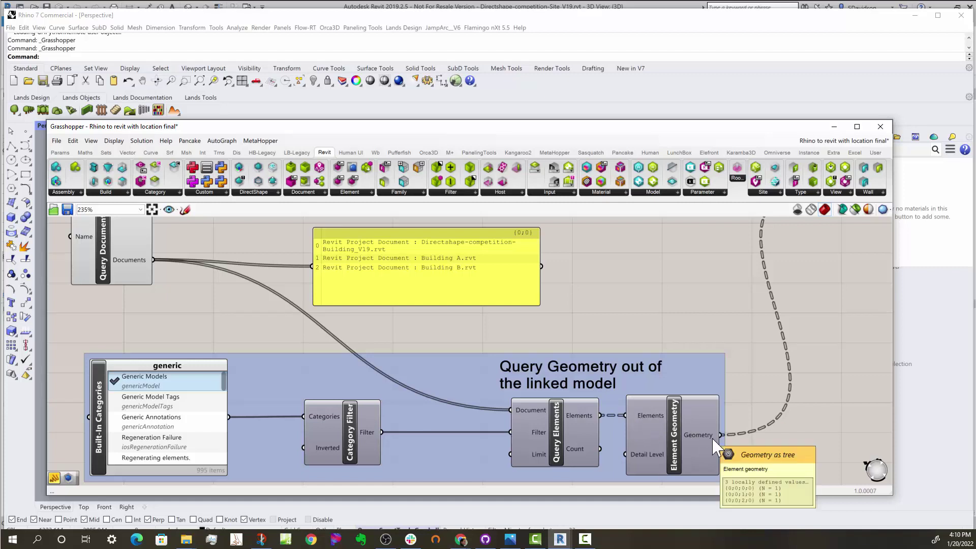
right_click(676, 431)
Step: Turn on the Element Geometry preview and uncover the red massing in Rhino
click(682, 447)
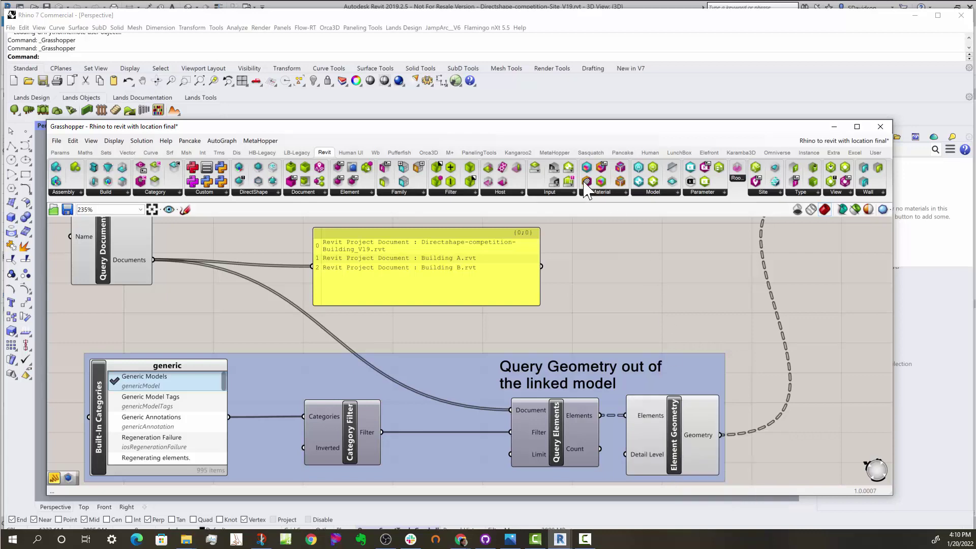
drag(492, 132, 491, 360)
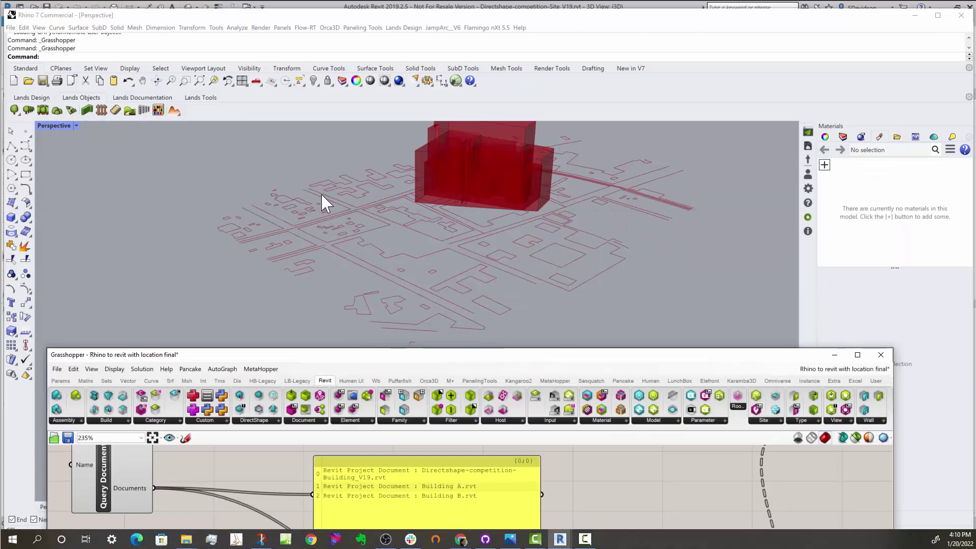
scroll(427, 264, down, 3)
scroll(477, 193, up, 3)
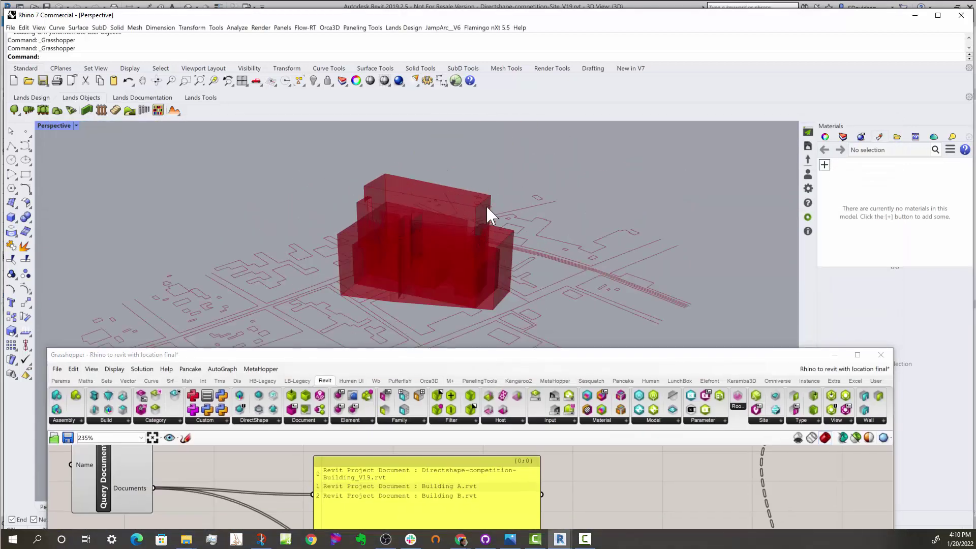
Step: Orbit the Perspective view around the stacked red building massing, then raise Grasshopper again
mouse_move(494, 218)
right_down()
mouse_move(446, 217)
mouse_move(440, 227)
mouse_move(493, 220)
right_up()
right_drag(362, 217, 442, 223)
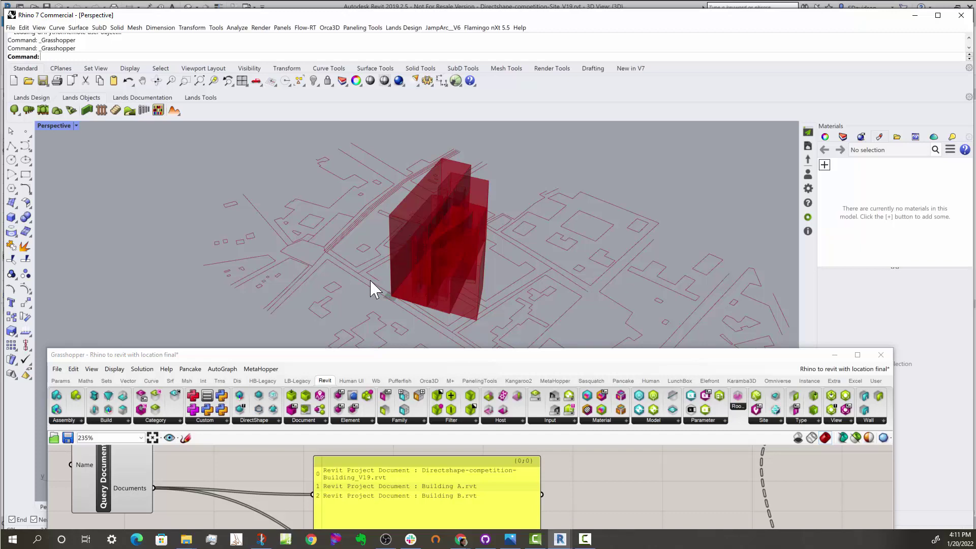
right_drag(374, 288, 404, 294)
scroll(404, 295, up, 5)
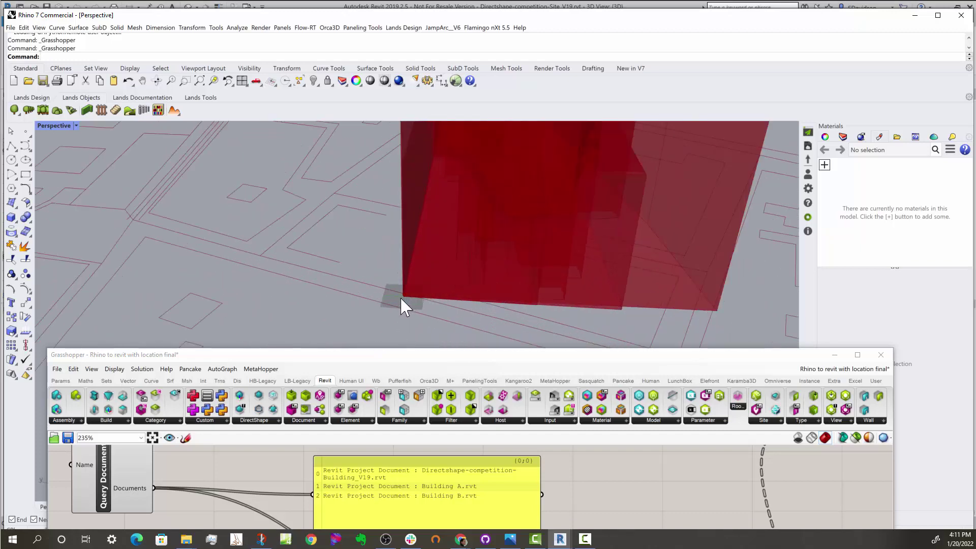
scroll(401, 297, down, 4)
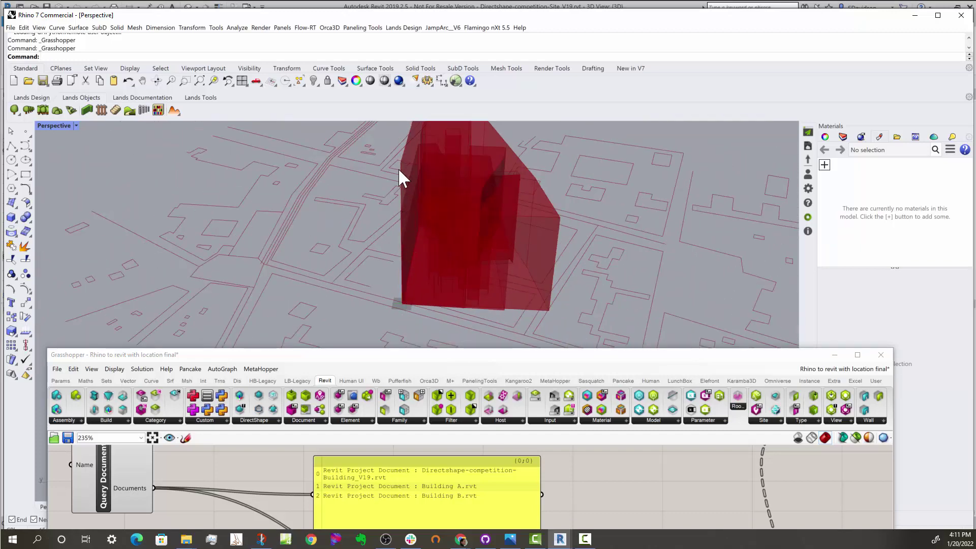
right_drag(402, 304, 426, 295)
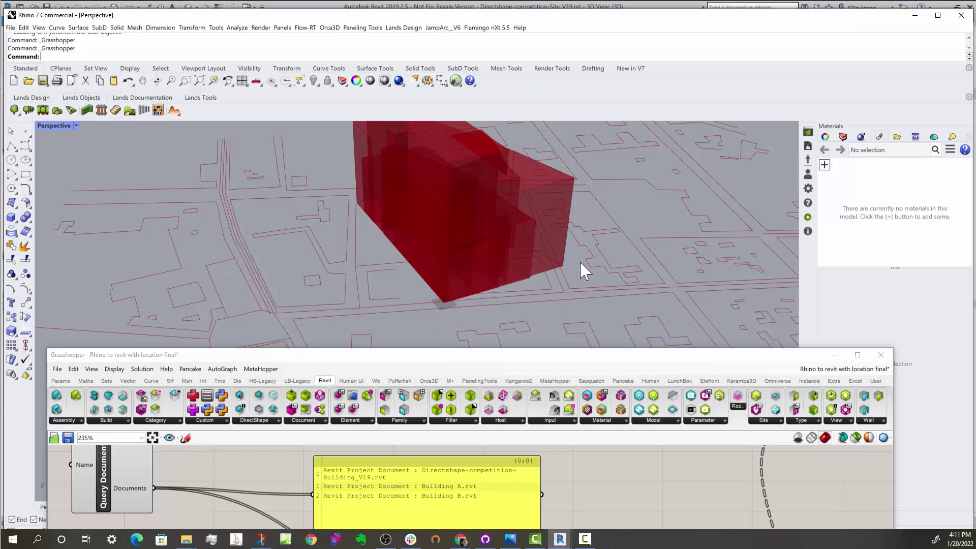
right_drag(588, 270, 483, 233)
scroll(483, 233, down, 5)
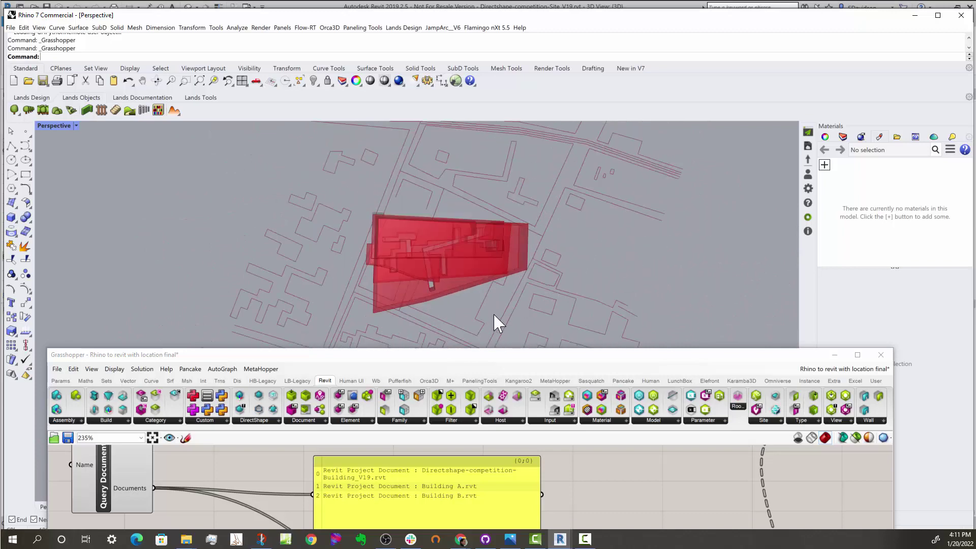
scroll(497, 323, up, 2)
right_drag(485, 308, 432, 192)
scroll(431, 192, up, 2)
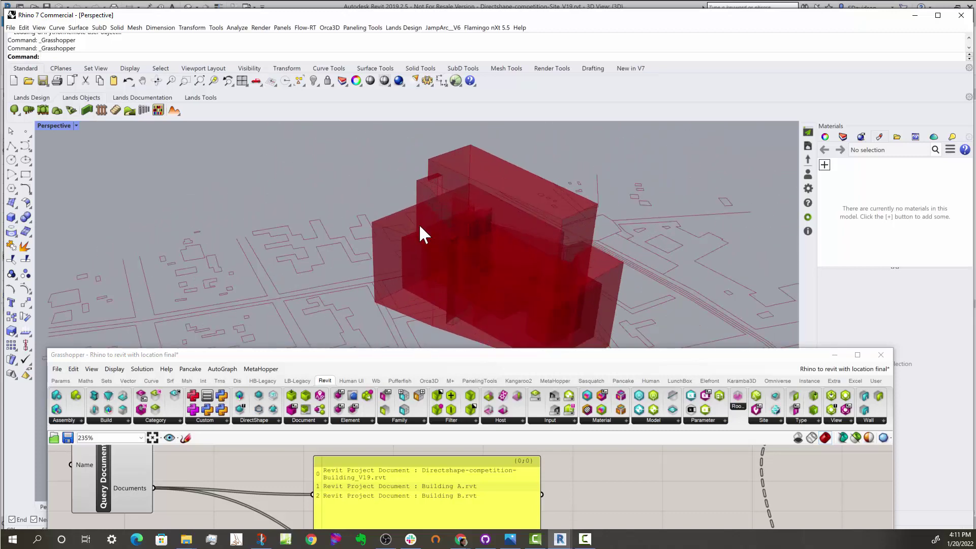
scroll(420, 226, up, 2)
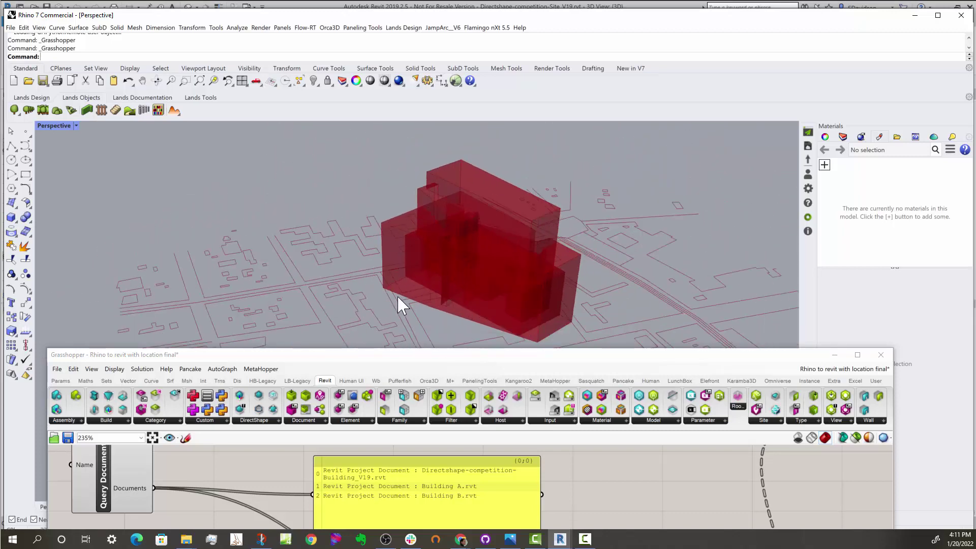
mouse_move(397, 359)
mouse_down()
mouse_move(392, 143)
mouse_move(402, 347)
mouse_up()
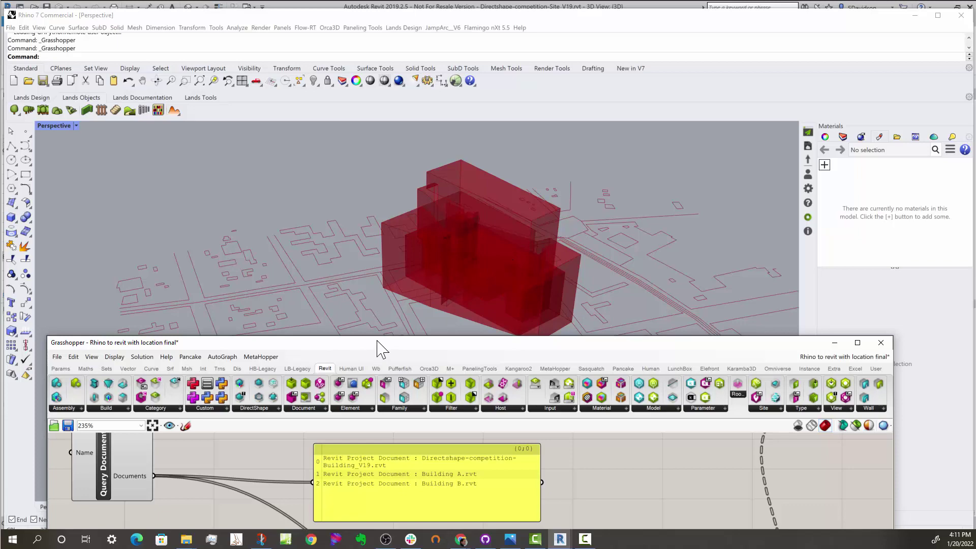
Step: Turn off the Element Geometry component's preview
drag(381, 343, 359, 134)
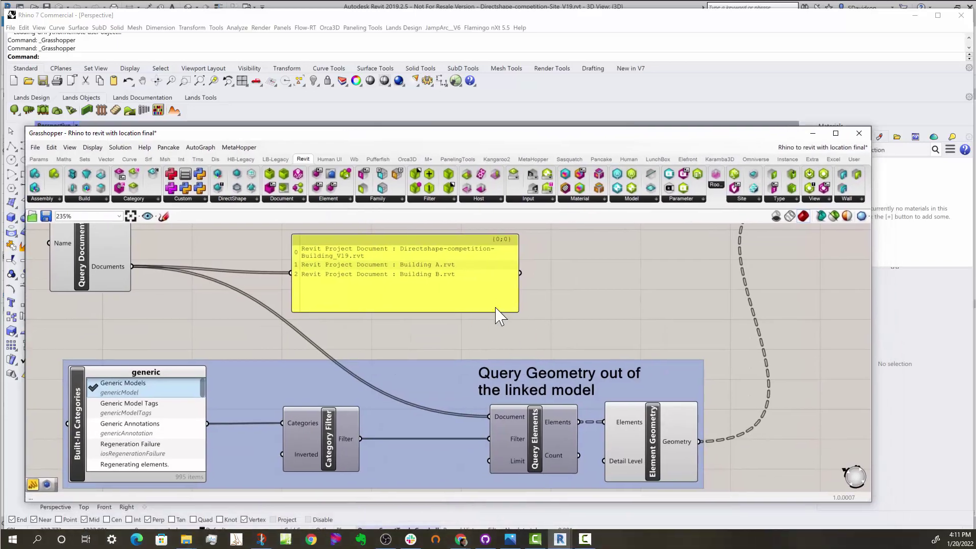
scroll(599, 391, down, 3)
scroll(576, 388, up, 5)
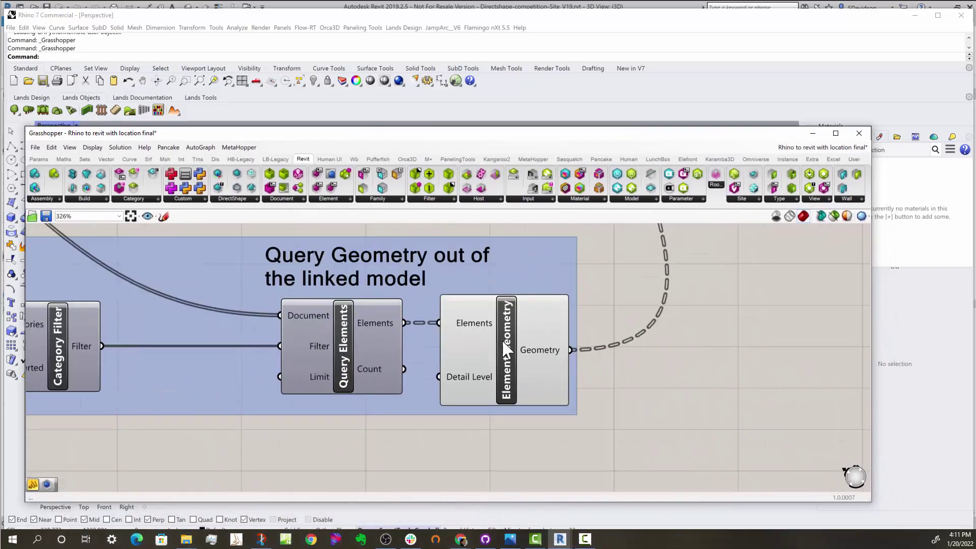
right_click(507, 343)
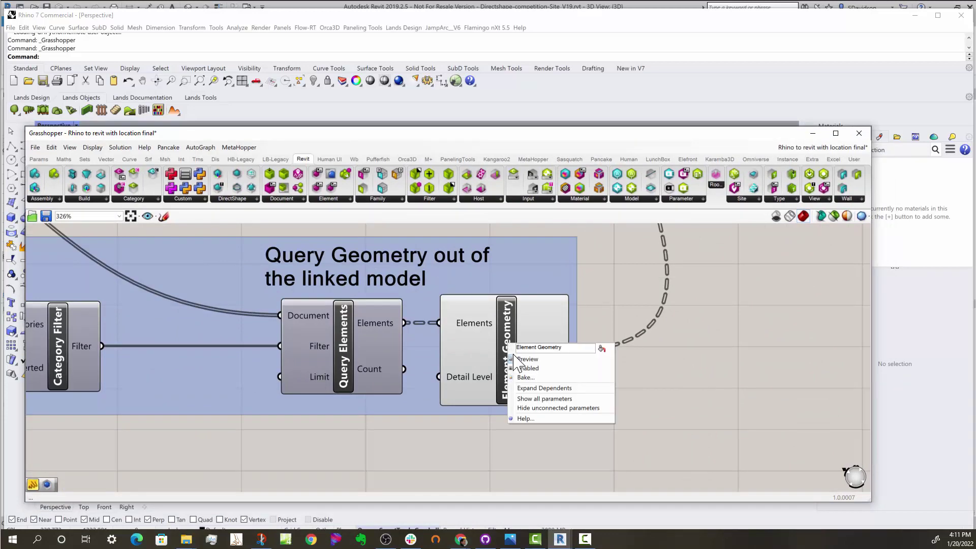
click(515, 359)
Step: Enable the Orient component's preview so only the oriented geometry displays in Rhino
scroll(506, 433, down, 6)
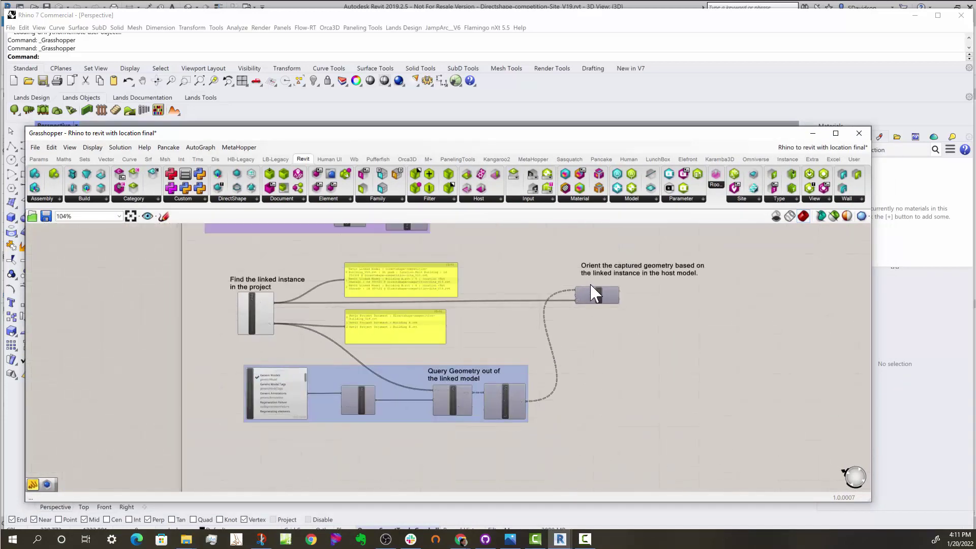
scroll(593, 294, up, 7)
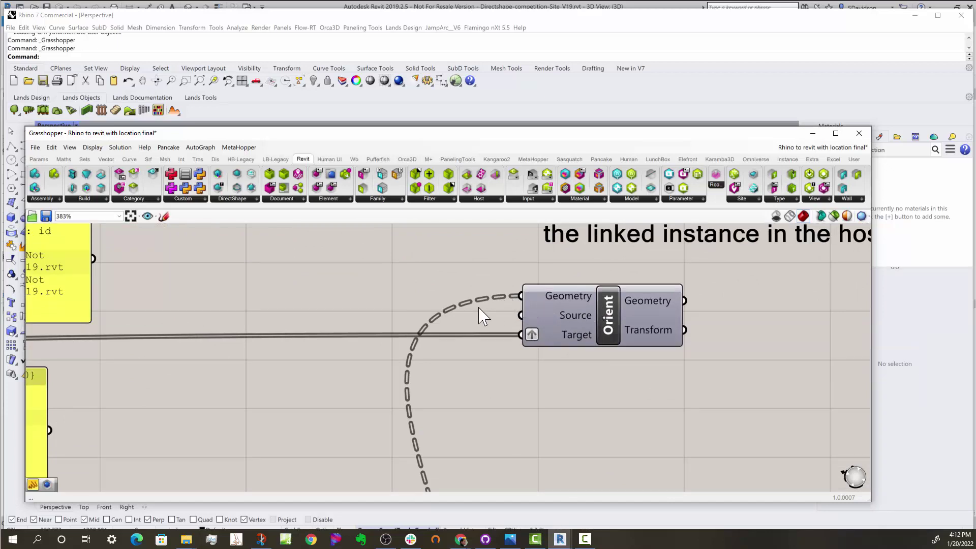
scroll(584, 373, down, 6)
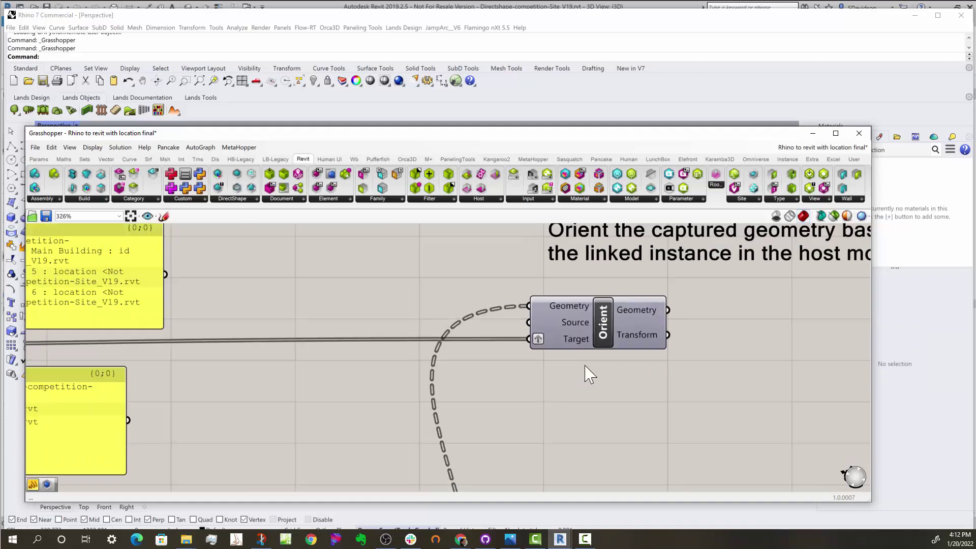
scroll(150, 363, up, 4)
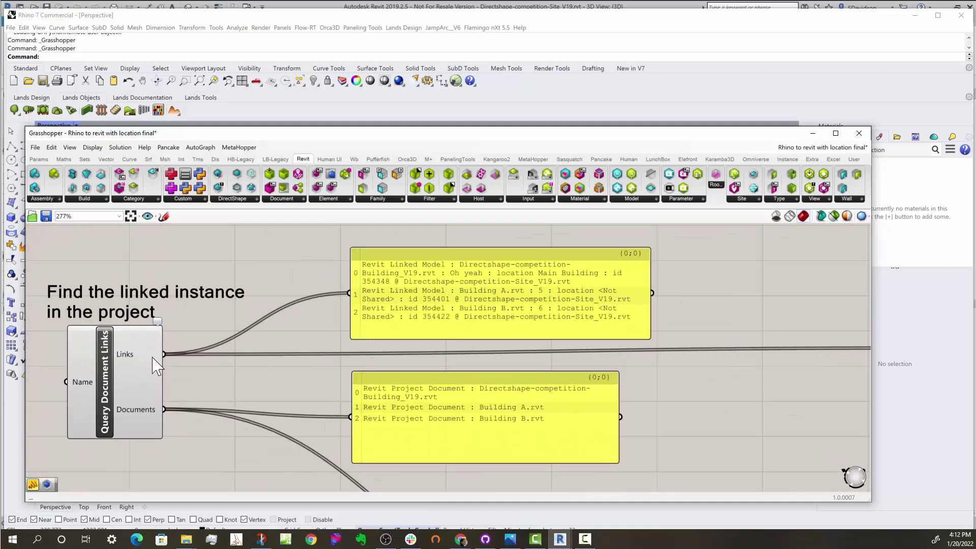
scroll(127, 355, down, 2)
scroll(130, 362, up, 2)
mouse_move(131, 362)
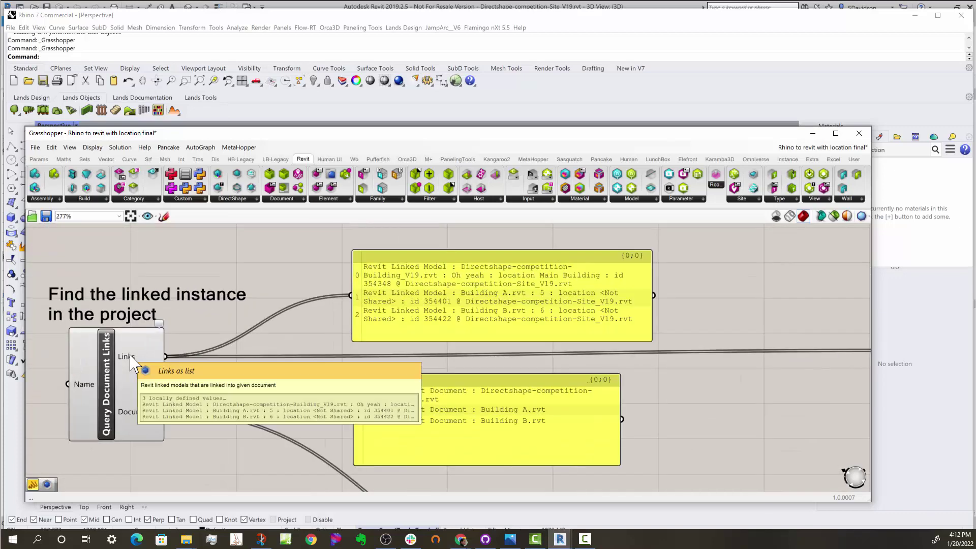
scroll(131, 362, down, 3)
scroll(549, 366, up, 4)
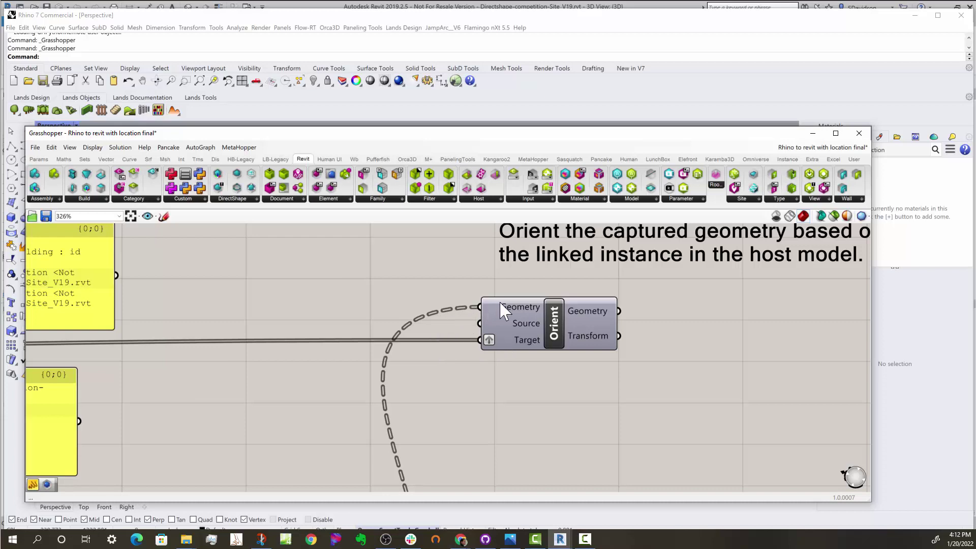
right_click(558, 319)
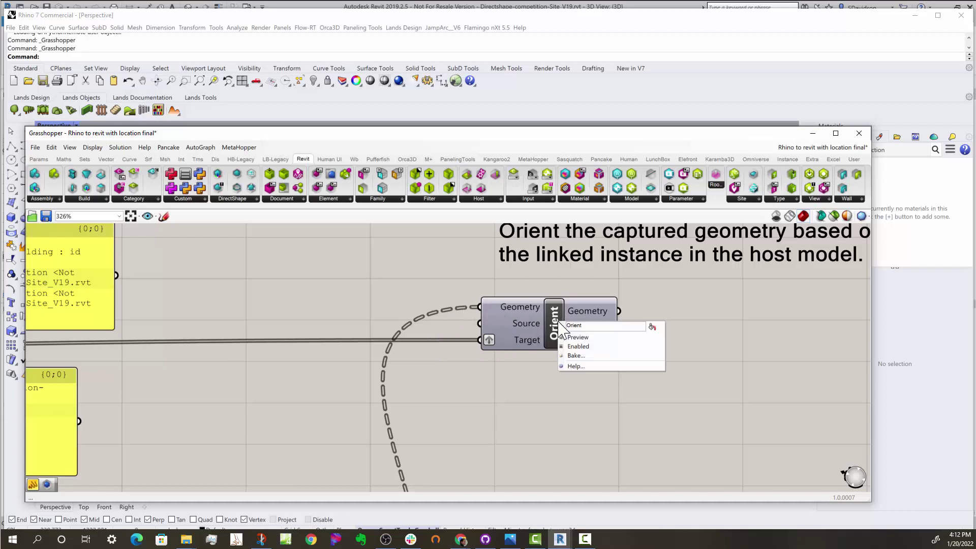
click(572, 340)
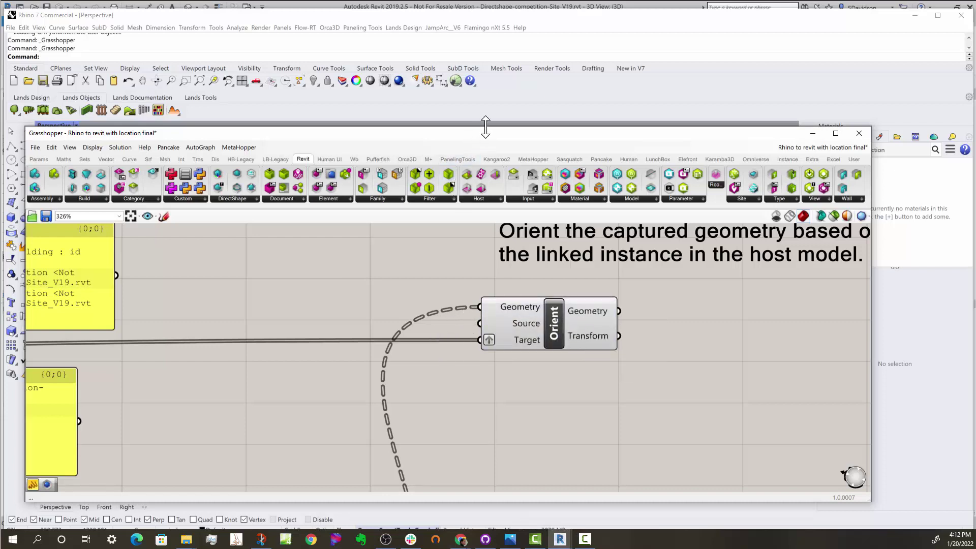
click(489, 102)
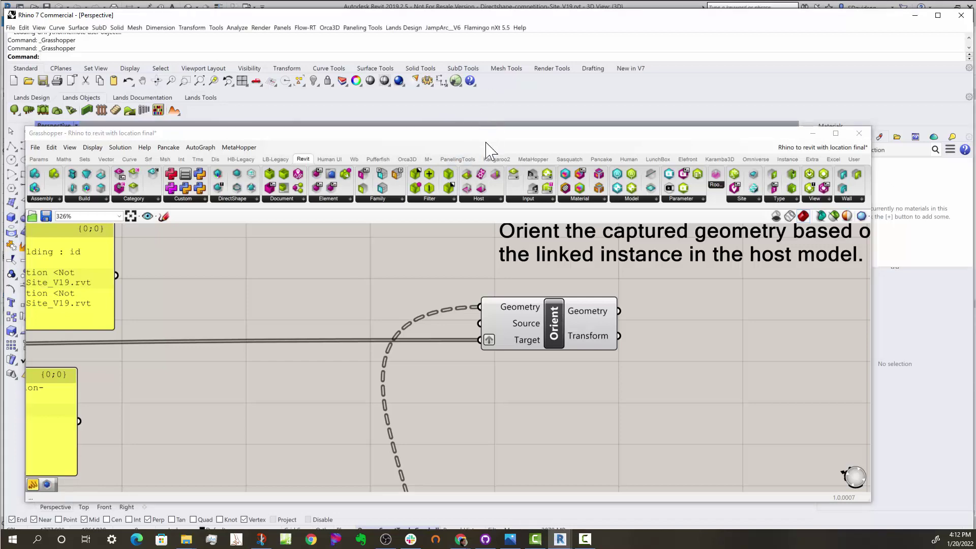
Step: Orbit Rhino's view to inspect the three red buildings placed apart across the site
drag(485, 142, 505, 347)
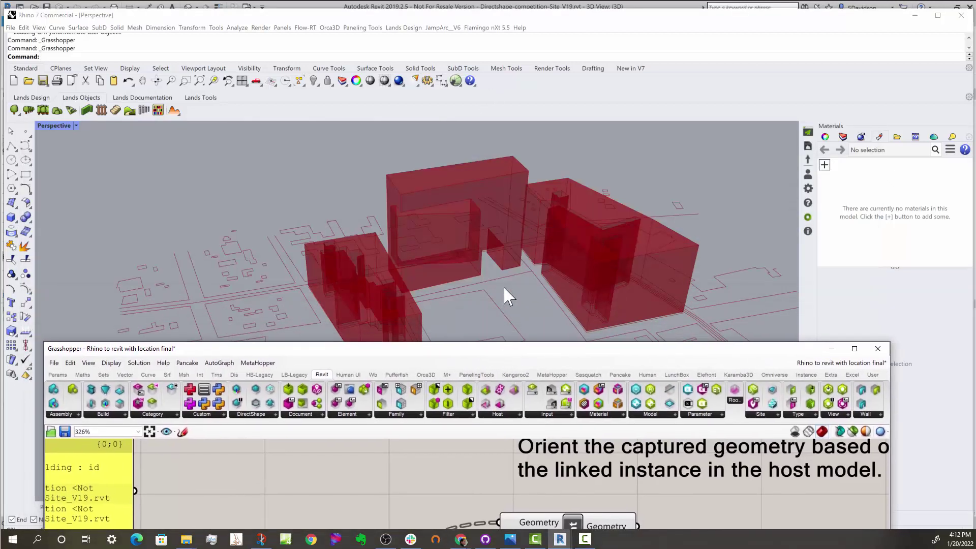
mouse_move(507, 294)
right_down()
mouse_move(477, 277)
mouse_move(513, 279)
right_up()
drag(468, 353, 482, 201)
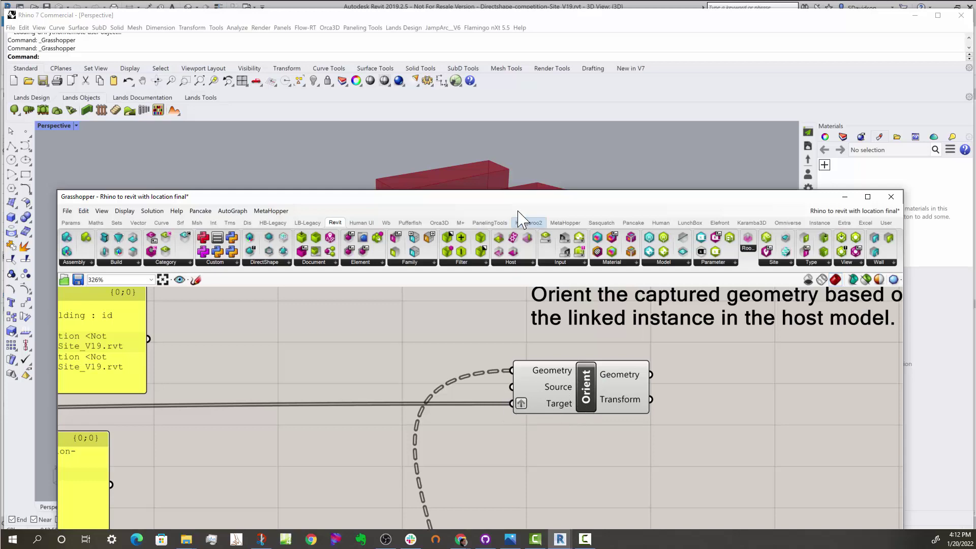
drag(519, 197, 523, 358)
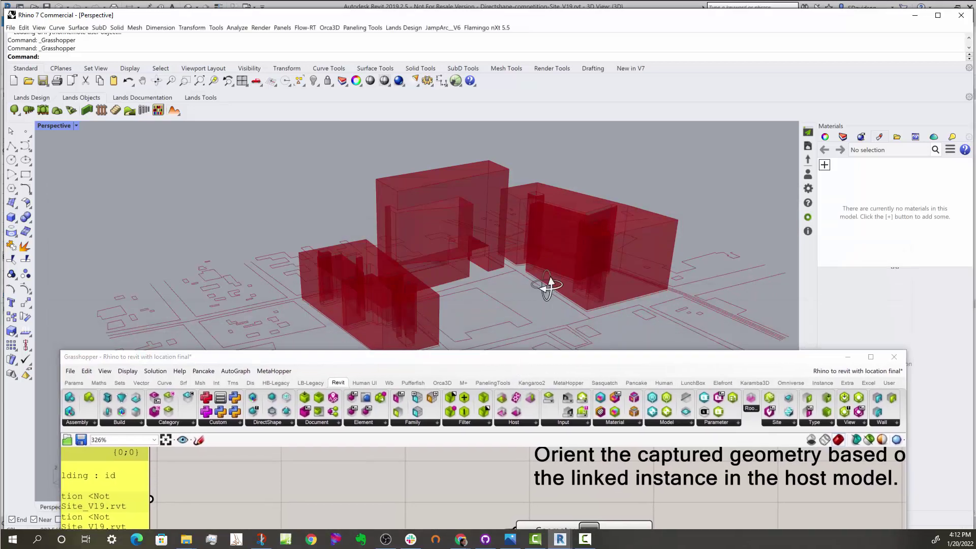
right_drag(538, 286, 518, 284)
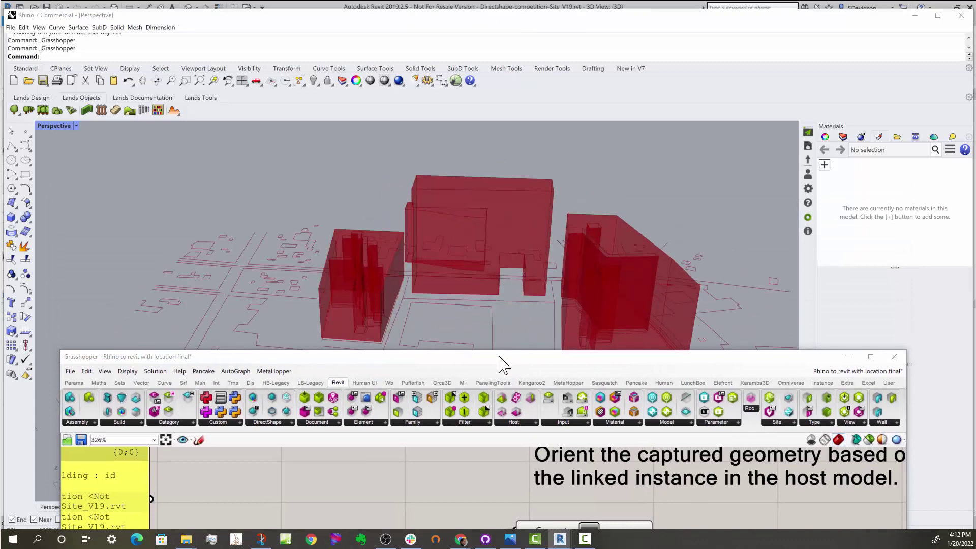
drag(502, 363, 521, 181)
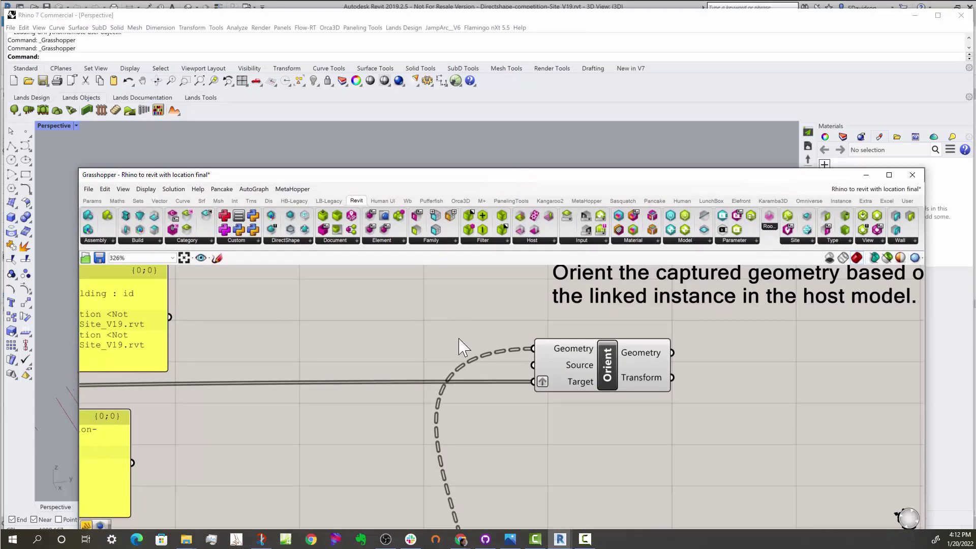
Step: Review the definition from Query Document Links to Orient, then orbit around the oriented buildings in Rhino
scroll(462, 344, down, 5)
scroll(196, 354, up, 4)
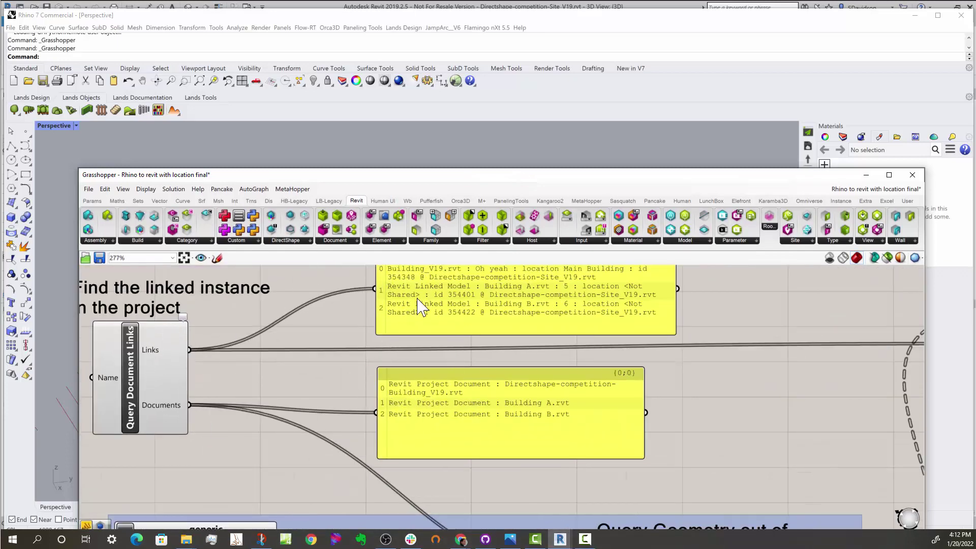
scroll(318, 307, down, 4)
scroll(481, 482, up, 4)
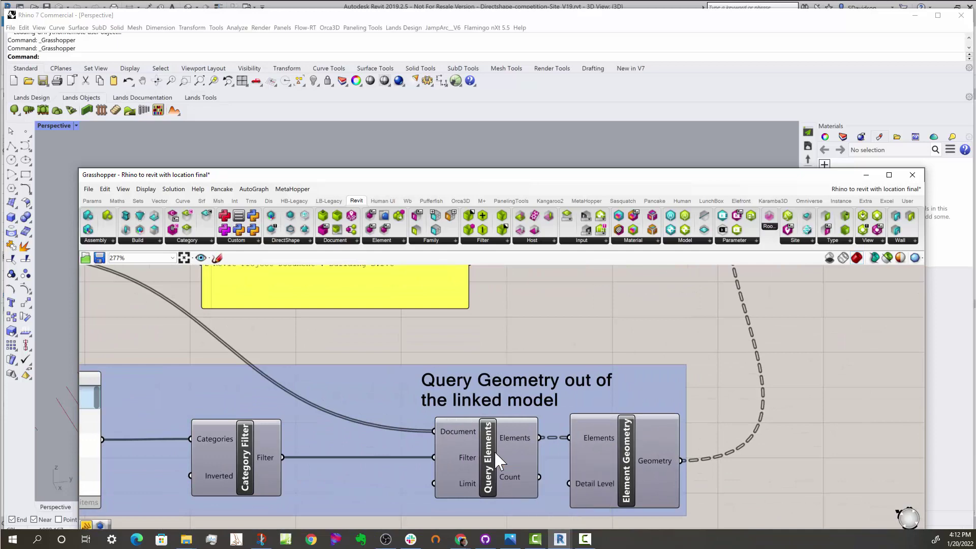
scroll(492, 447, down, 5)
scroll(675, 321, up, 5)
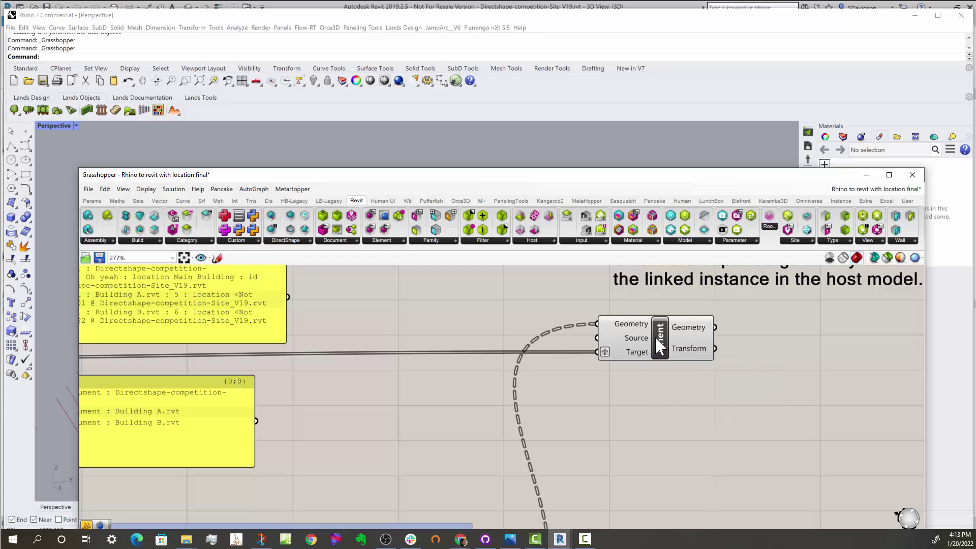
drag(525, 188, 516, 418)
right_drag(445, 319, 470, 297)
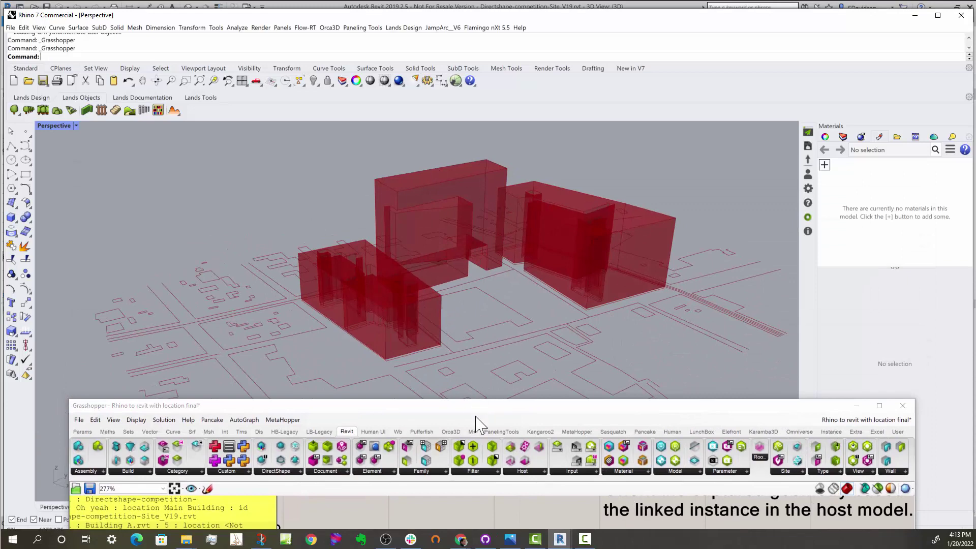